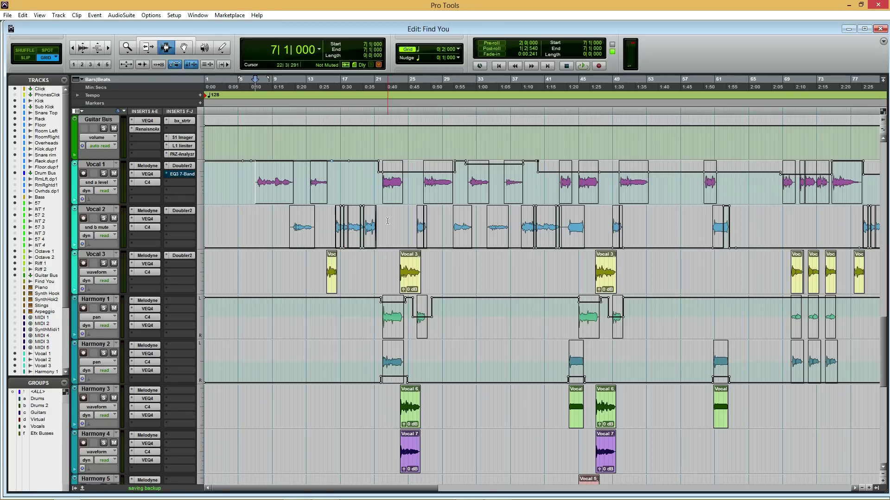
Play the song from bar 7 to hear the lead vocal with its current insert processing
{"action": "key", "text": "space"}
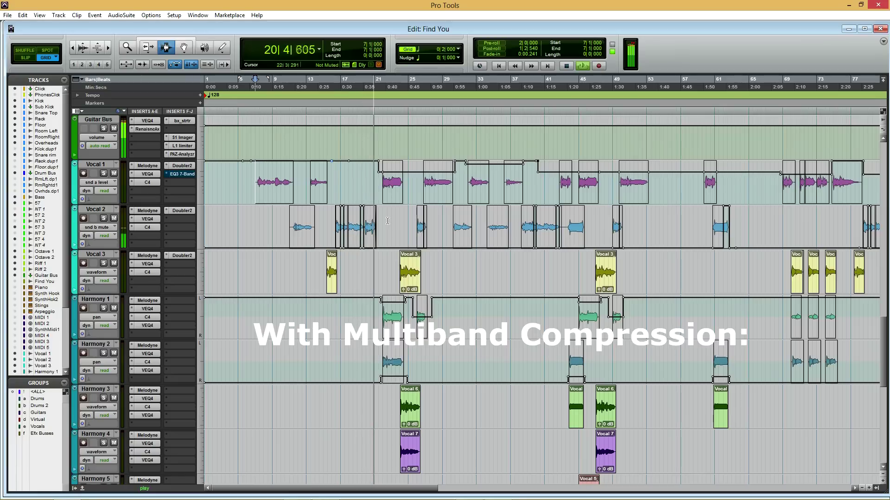
{"action": "key", "text": "space"}
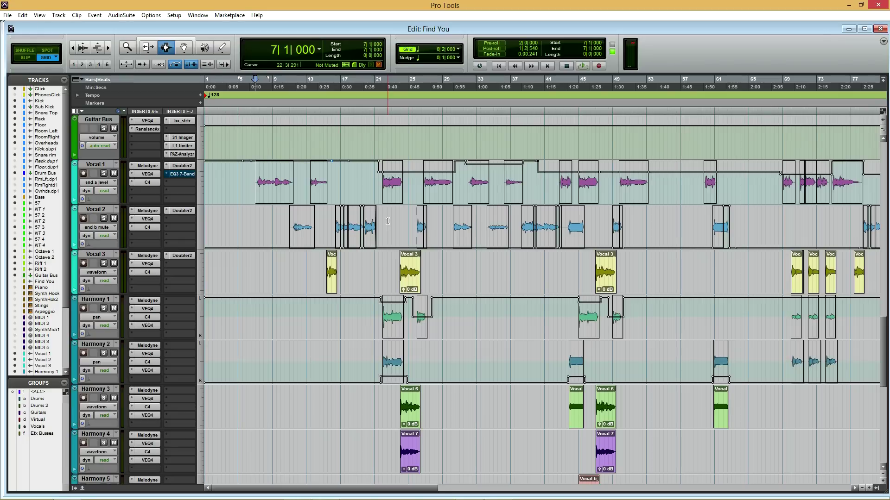
Bypass the VEQ4, C4 and Doubler2 inserts on the Vocal 1 track and play from bar 7 to compare the sound
{"action": "right_click", "coordinate": [158, 177]}
{"action": "left_click", "coordinate": [162, 176]}
{"action": "right_click", "coordinate": [153, 182]}
{"action": "left_click", "coordinate": [184, 182]}
{"action": "right_click", "coordinate": [188, 167]}
{"action": "left_click", "coordinate": [191, 175]}
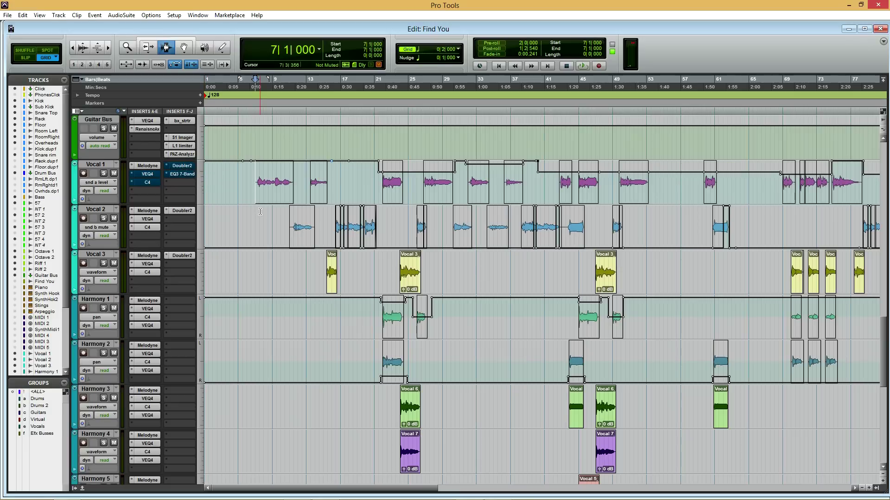
{"action": "key", "text": "space"}
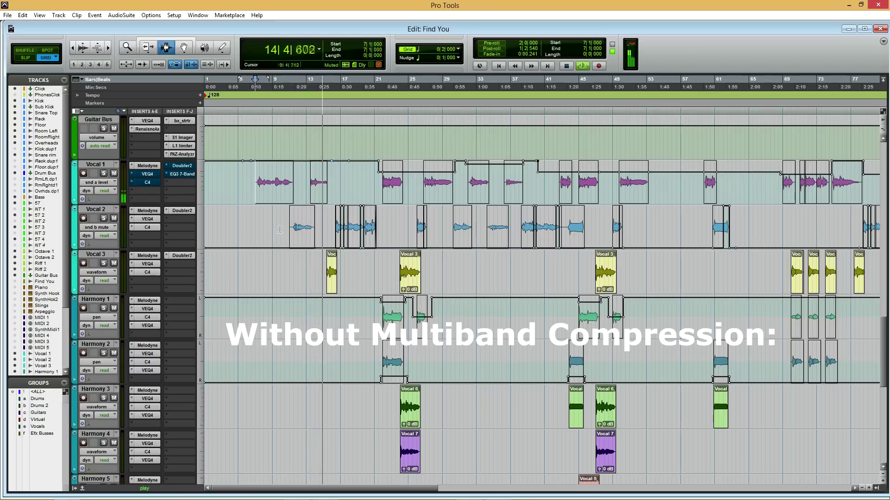
{"action": "key", "text": "space"}
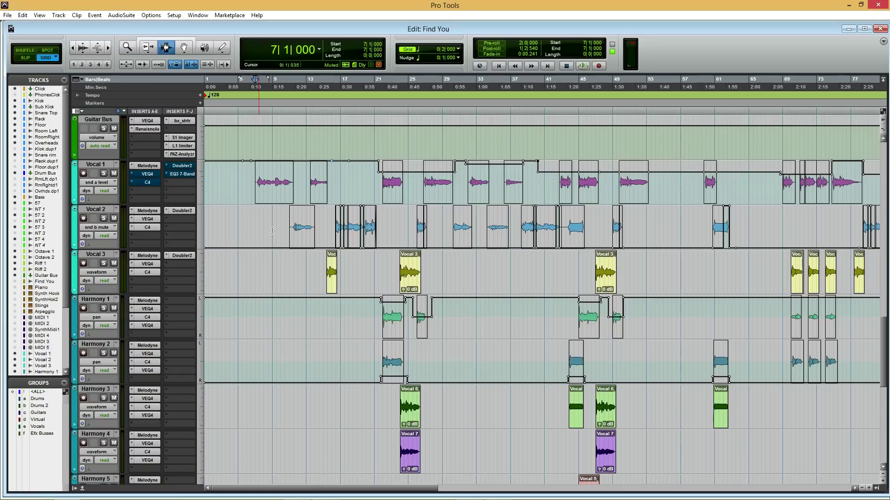
Reactivate the VEQ4 insert on Vocal 1, view its EQ settings, and close the plug-in window
{"action": "left_click", "coordinate": [74, 245]}
{"action": "left_click", "coordinate": [74, 244]}
{"action": "right_click", "coordinate": [151, 180]}
{"action": "left_click", "coordinate": [150, 179]}
{"action": "left_click", "coordinate": [155, 175]}
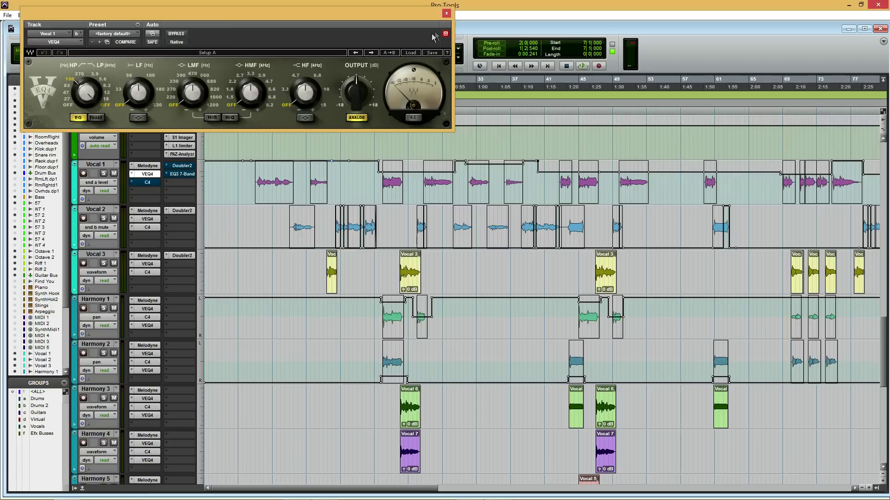
{"action": "left_click", "coordinate": [446, 13]}
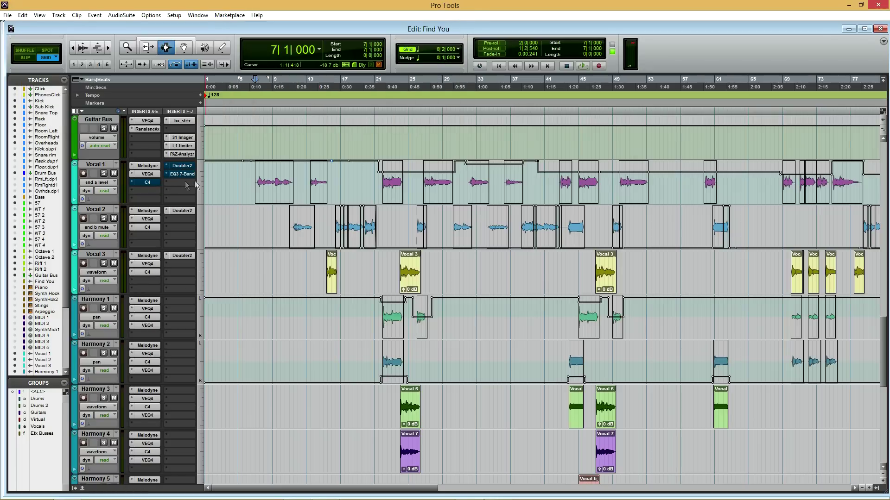
View the bypassed C4 on Vocal 1 and insert a second C4 (mono) dynamics plug-in in the slot below it
{"action": "left_click", "coordinate": [147, 182]}
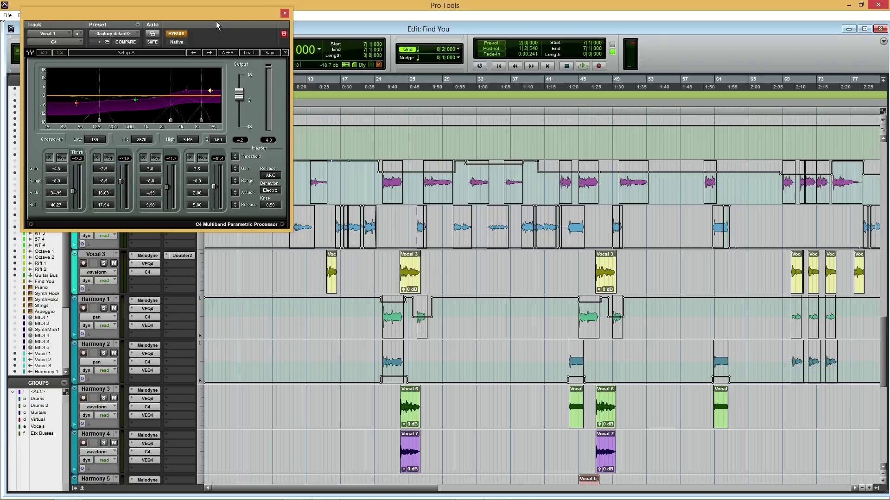
{"action": "left_click_drag", "start_coordinate": [219, 13], "coordinate": [641, 106]}
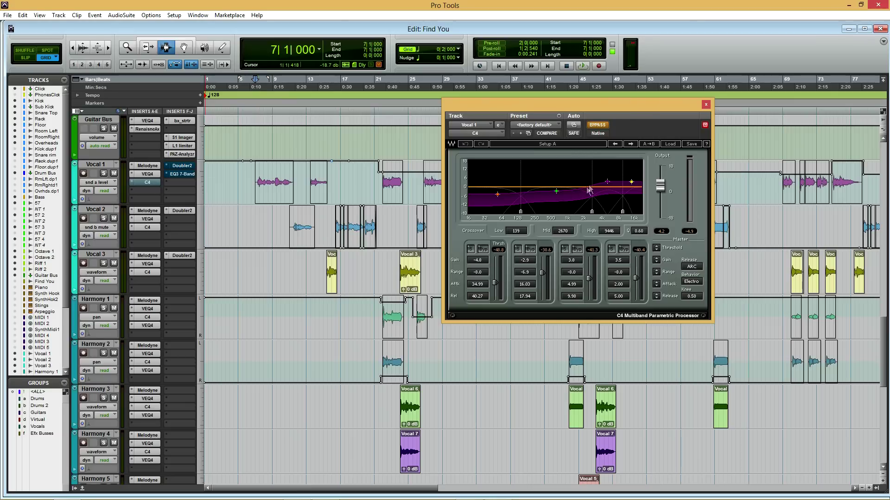
{"action": "left_click", "coordinate": [147, 191]}
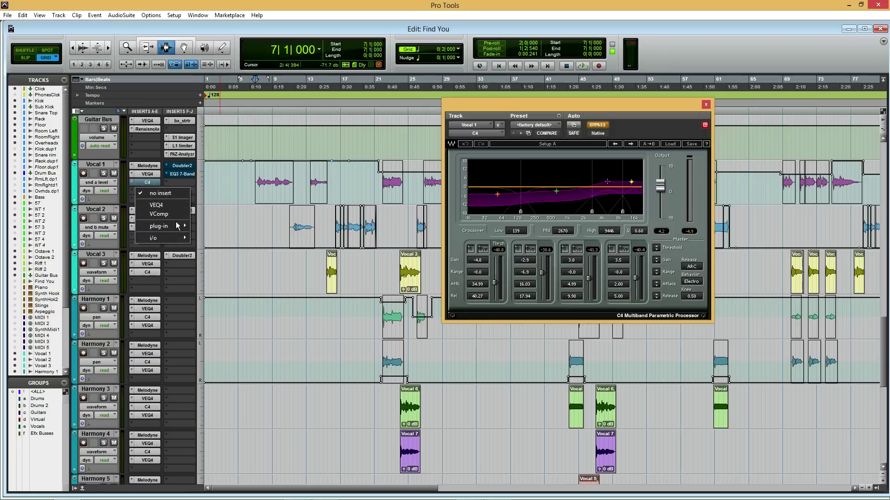
{"action": "mouse_move", "coordinate": [181, 226]}
{"action": "mouse_move", "coordinate": [216, 234]}
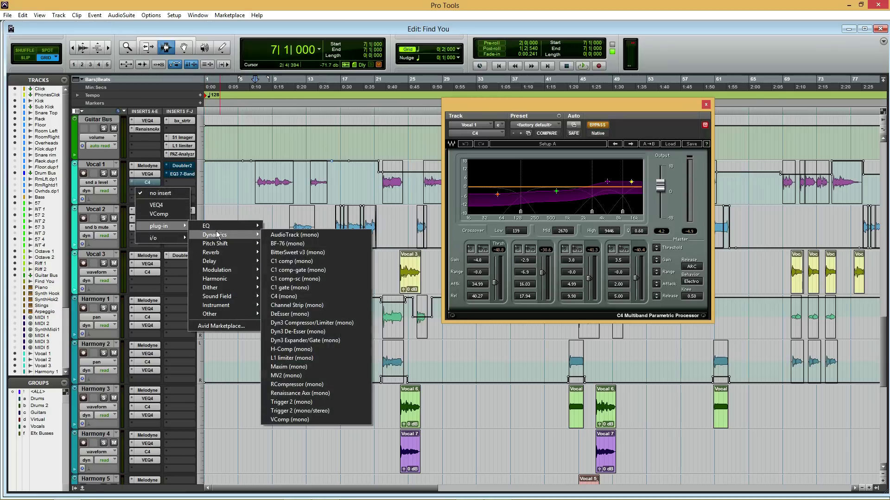
{"action": "left_click", "coordinate": [293, 296]}
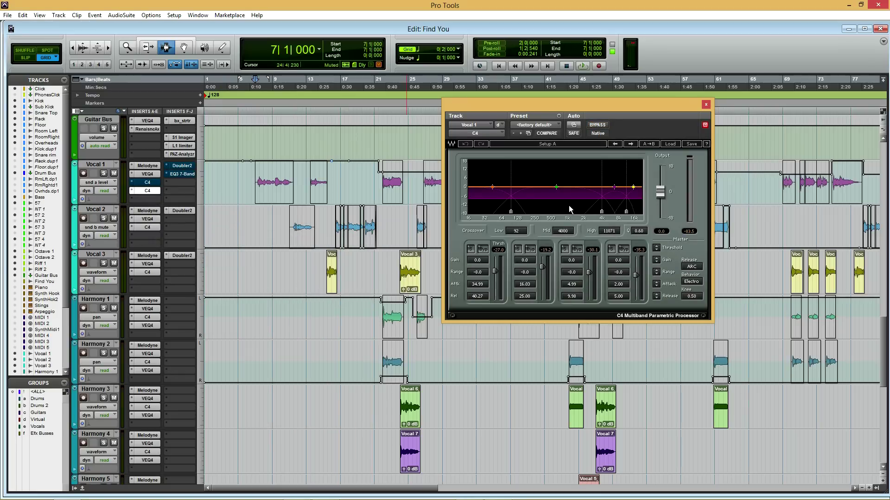
Solo the second band of the new C4 and set the Low crossover to 110 and the Mid crossover to 1987 while playing
{"action": "key", "text": "space"}
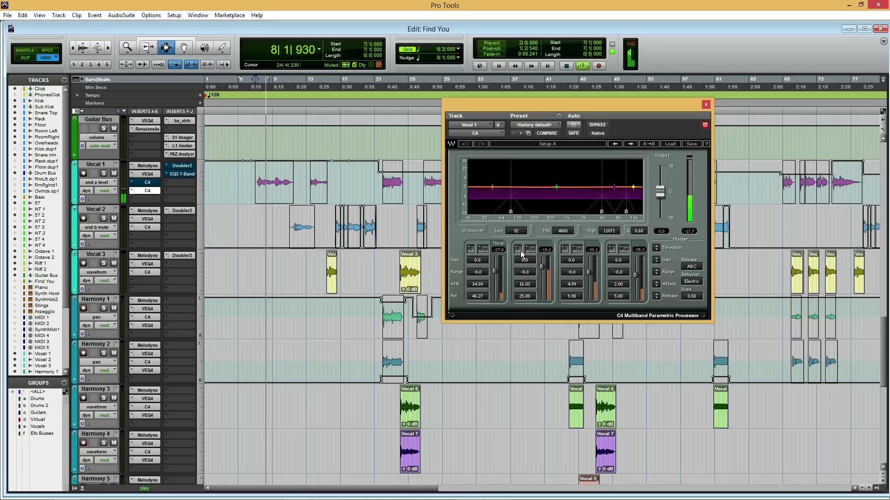
{"action": "key", "text": "space"}
{"action": "left_click", "coordinate": [518, 250]}
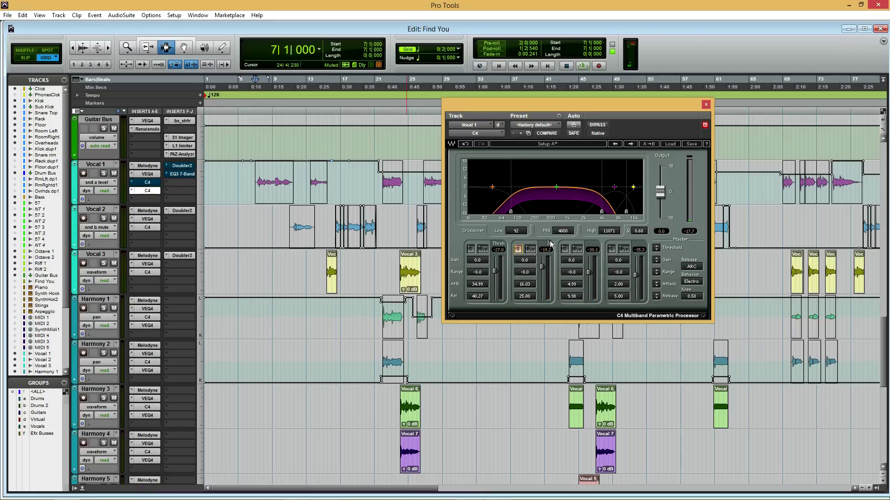
{"action": "key", "text": "space"}
{"action": "left_click_drag", "start_coordinate": [512, 218], "coordinate": [535, 214]}
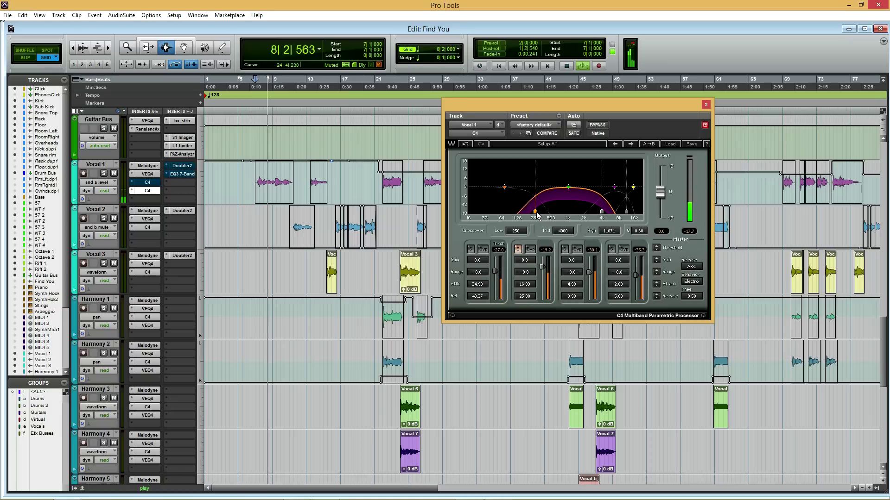
{"action": "left_click_drag", "start_coordinate": [535, 213], "coordinate": [515, 212]}
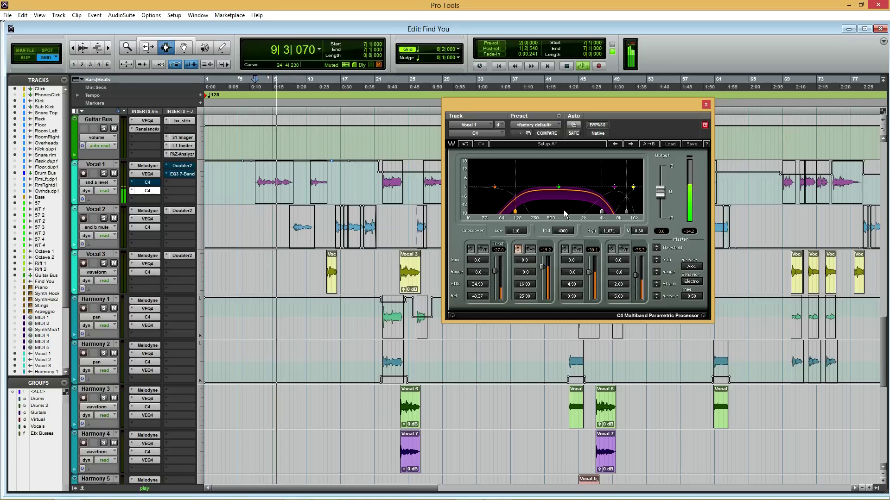
{"action": "left_click_drag", "start_coordinate": [601, 214], "coordinate": [585, 214]}
{"action": "key", "text": "space"}
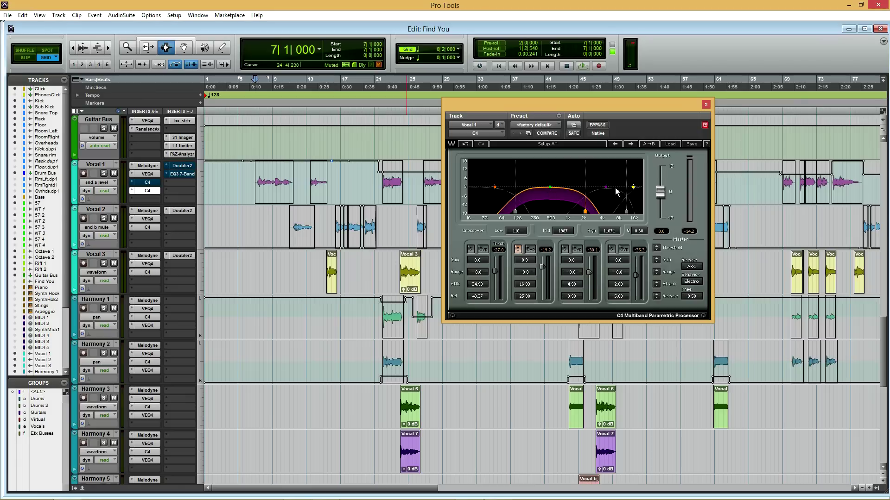
Set the second band's gain to -2.7, range to -5.6 and threshold to -31.5 while listening from bar 7
{"action": "key", "text": "space"}
{"action": "left_click_drag", "start_coordinate": [538, 263], "coordinate": [533, 289]}
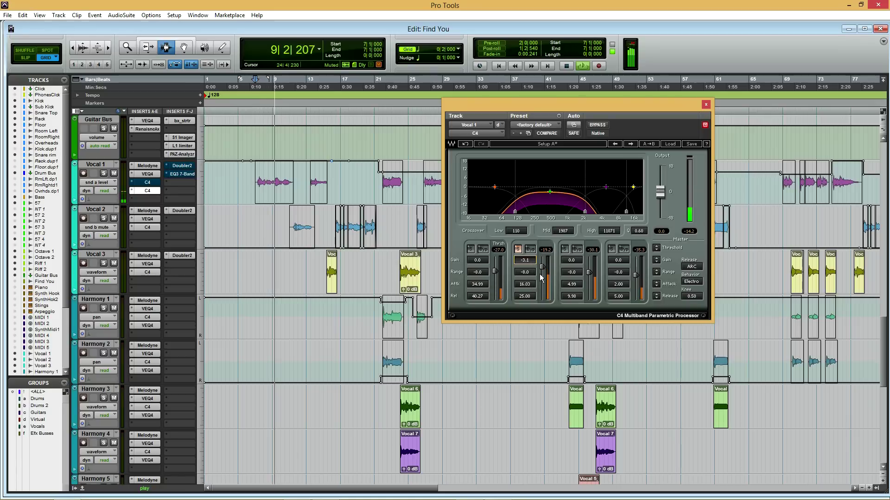
{"action": "left_click_drag", "start_coordinate": [542, 267], "coordinate": [545, 274]}
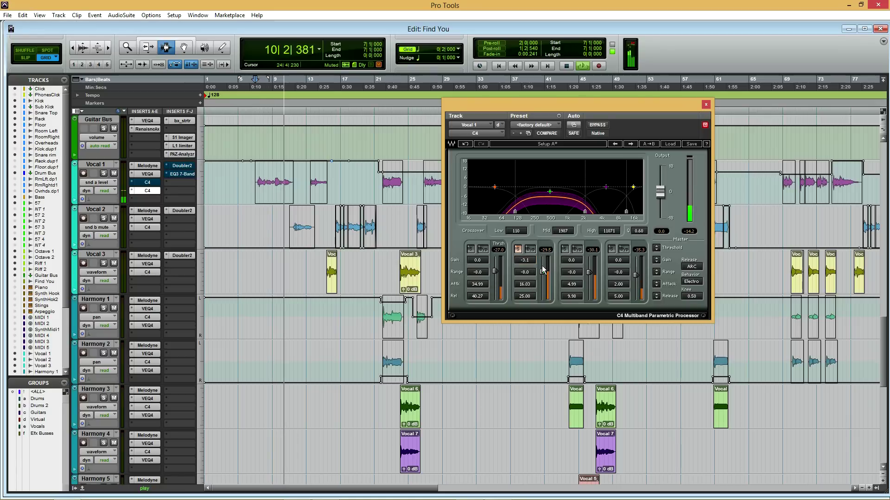
{"action": "key", "text": "space"}
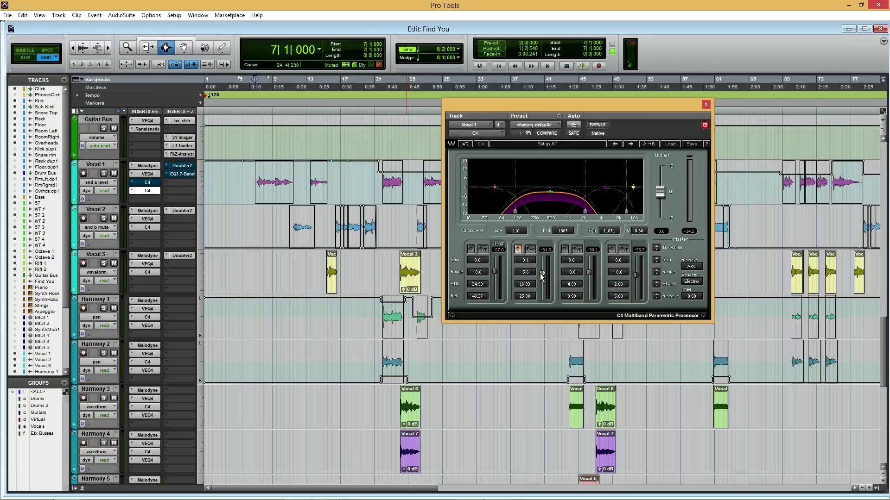
{"action": "key", "text": "space"}
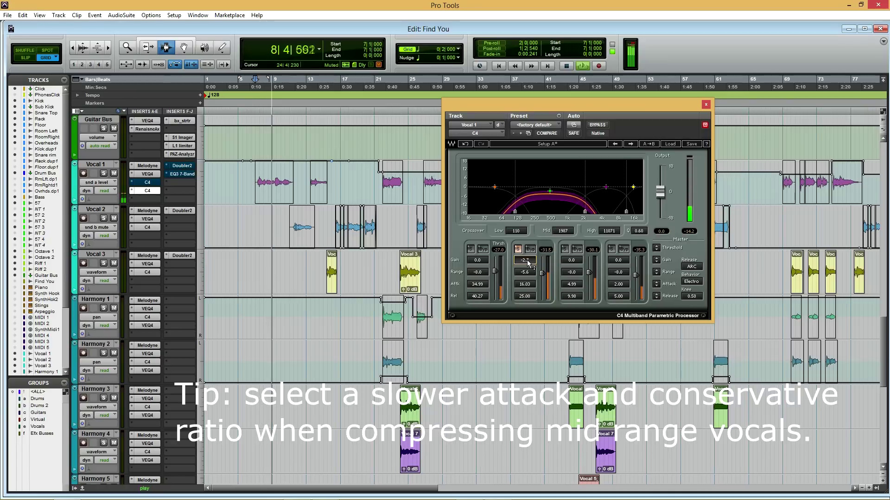
{"action": "key", "text": "space"}
{"action": "left_click_drag", "start_coordinate": [524, 262], "coordinate": [528, 261]}
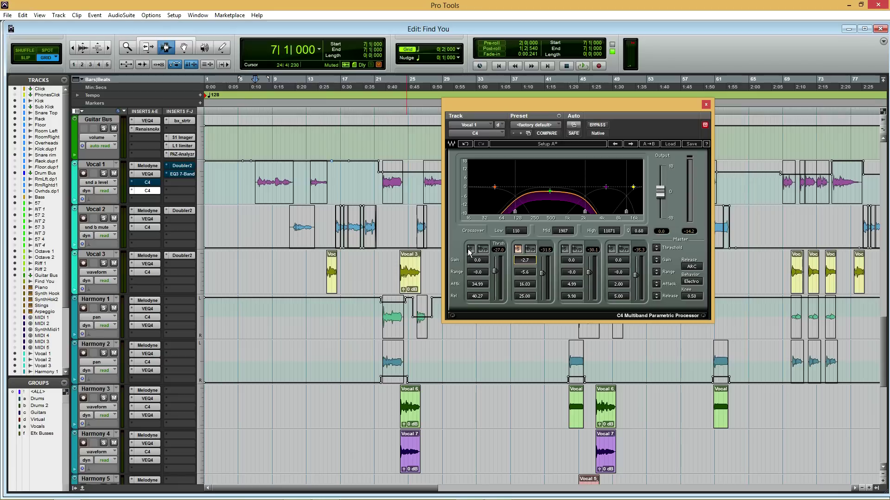
Solo the lowest C4 band instead of the second band and play it back briefly
{"action": "left_click", "coordinate": [470, 249]}
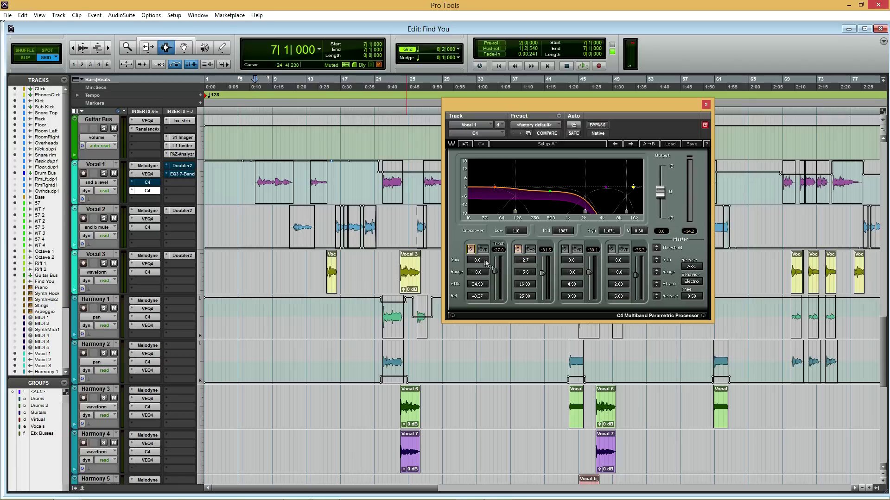
{"action": "left_click", "coordinate": [518, 249]}
{"action": "key", "text": "space"}
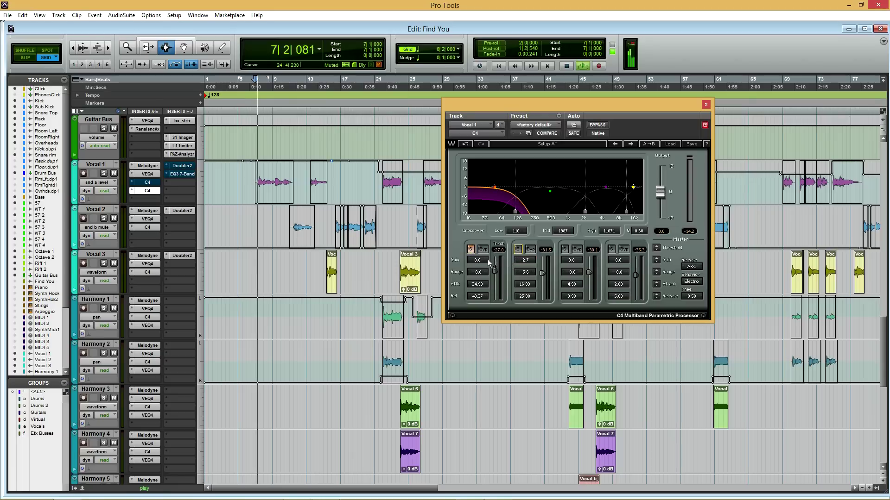
{"action": "key", "text": "space"}
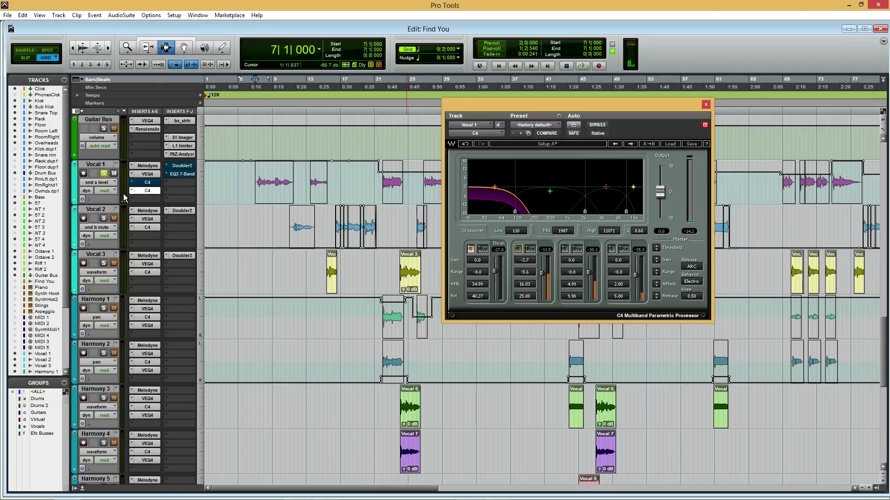
Solo the Vocal 1 track together with the Vocal Bus track
{"action": "scroll", "coordinate": [135, 316], "scroll_direction": "down", "scroll_amount": 6}
{"action": "left_click", "coordinate": [105, 263]}
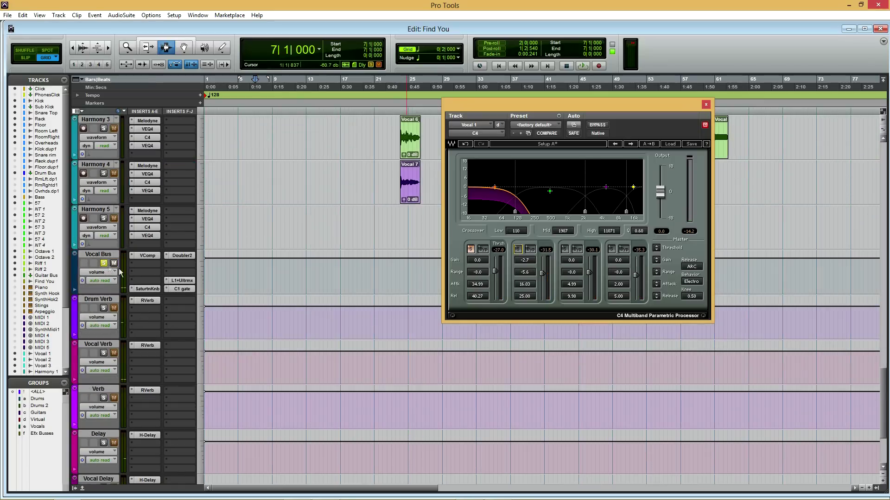
{"action": "scroll", "coordinate": [280, 321], "scroll_direction": "up", "scroll_amount": 2}
{"action": "scroll", "coordinate": [279, 321], "scroll_direction": "up", "scroll_amount": 4}
Set the lowest band's gain to -2.2 and listen to the soloed low end from bar 7
{"action": "key", "text": "space"}
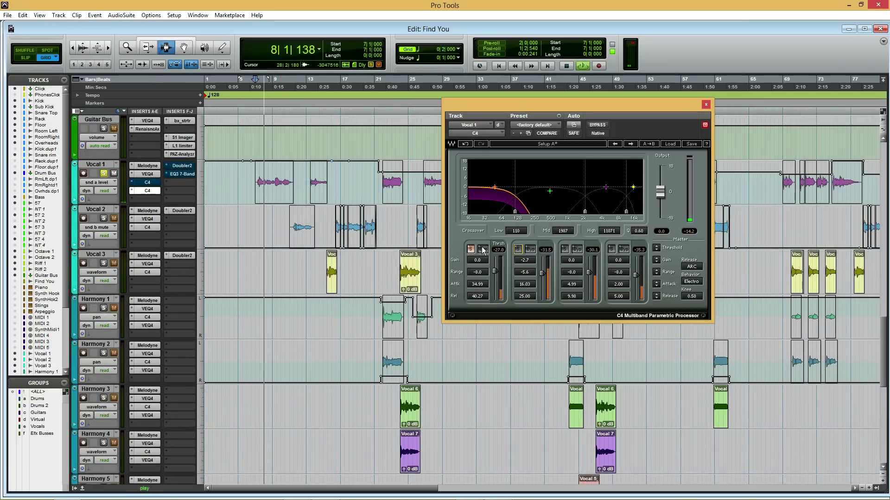
{"action": "left_click_drag", "start_coordinate": [477, 260], "coordinate": [477, 270]}
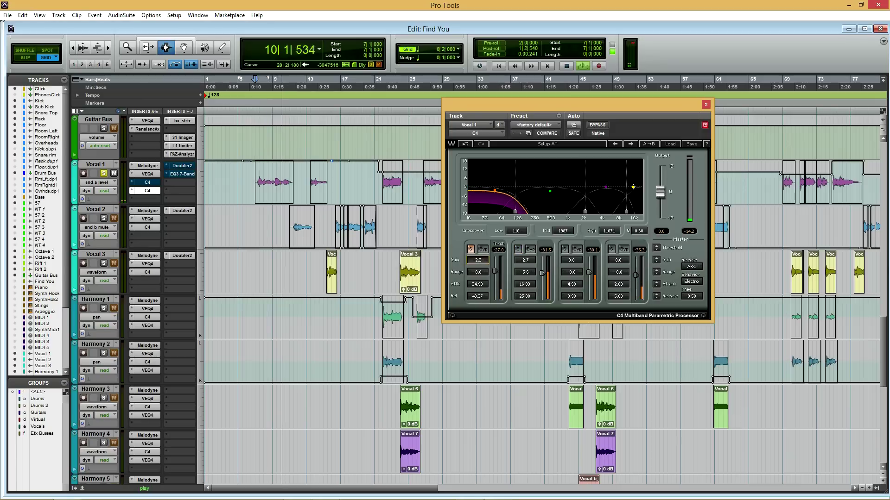
{"action": "key", "text": "space"}
{"action": "key", "text": "space"}
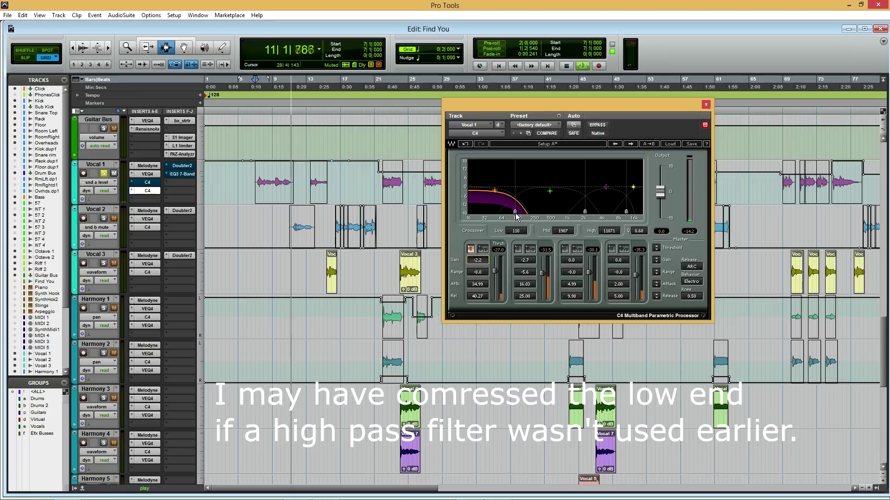
{"action": "key", "text": "space"}
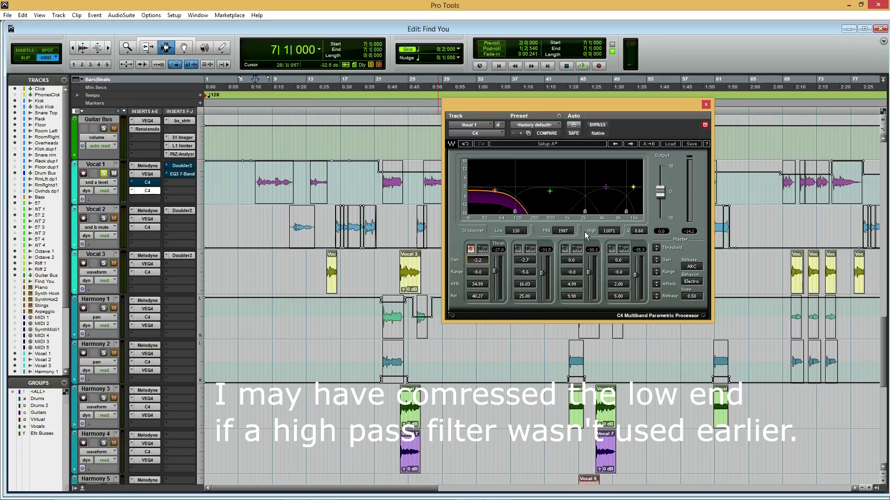
Solo only the third C4 band, unsolo the Vocal 1 track, and restart playback from bar 7
{"action": "left_click", "coordinate": [565, 249]}
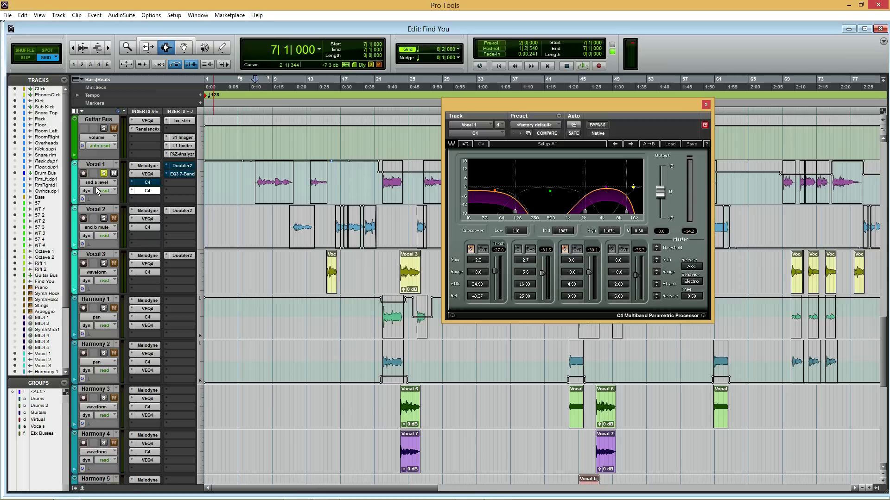
{"action": "left_click", "coordinate": [277, 302]}
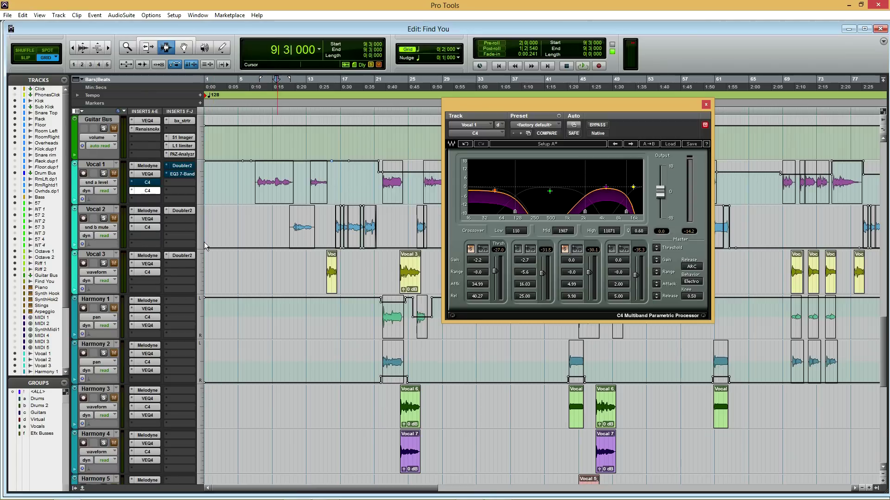
{"action": "left_click", "coordinate": [257, 182]}
{"action": "key", "text": "space"}
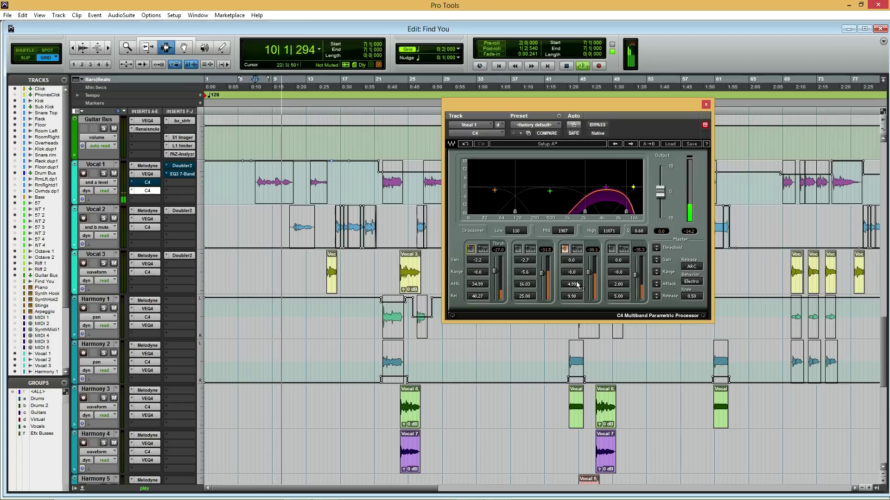
Set the third C4 band's threshold to -35.1 and gain to 2.2, and unsolo it while listening from bar 7
{"action": "key", "text": "space"}
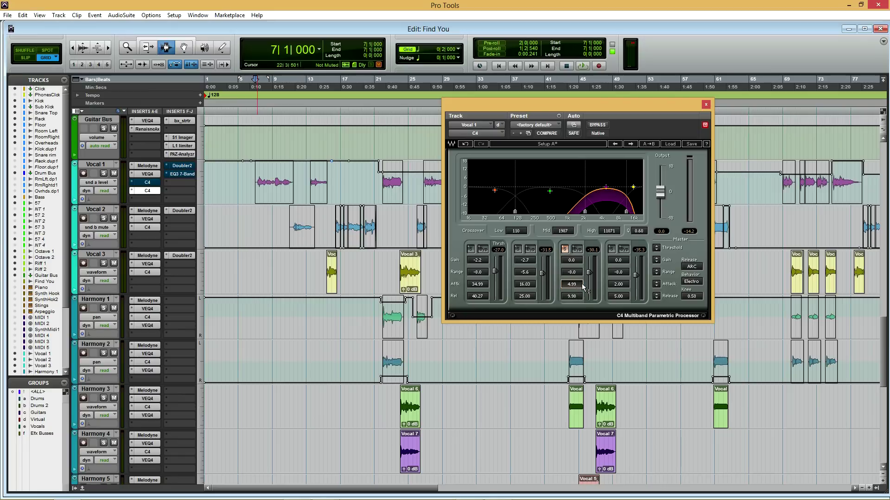
{"action": "key", "text": "space"}
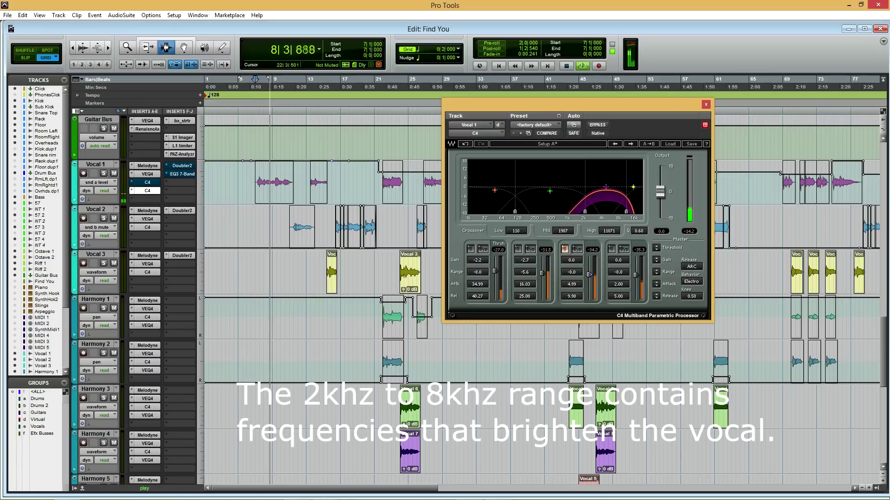
{"action": "left_click_drag", "start_coordinate": [578, 274], "coordinate": [578, 265]}
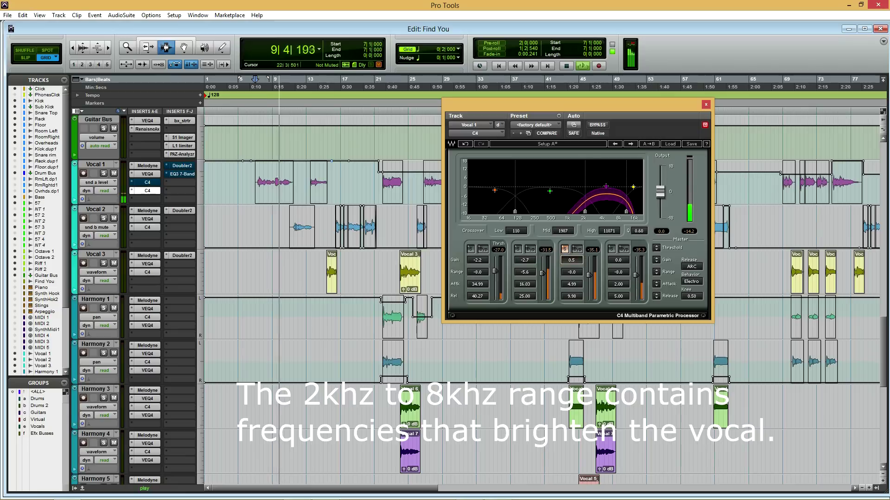
{"action": "key", "text": "space"}
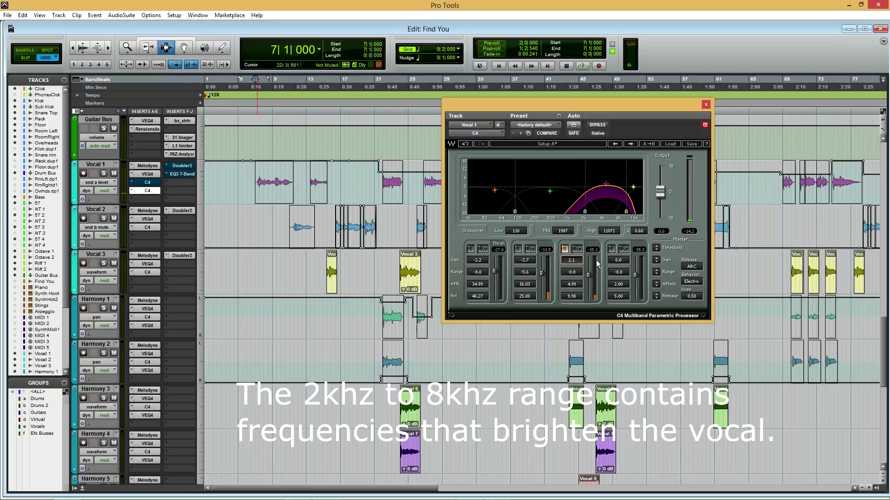
{"action": "key", "text": "space"}
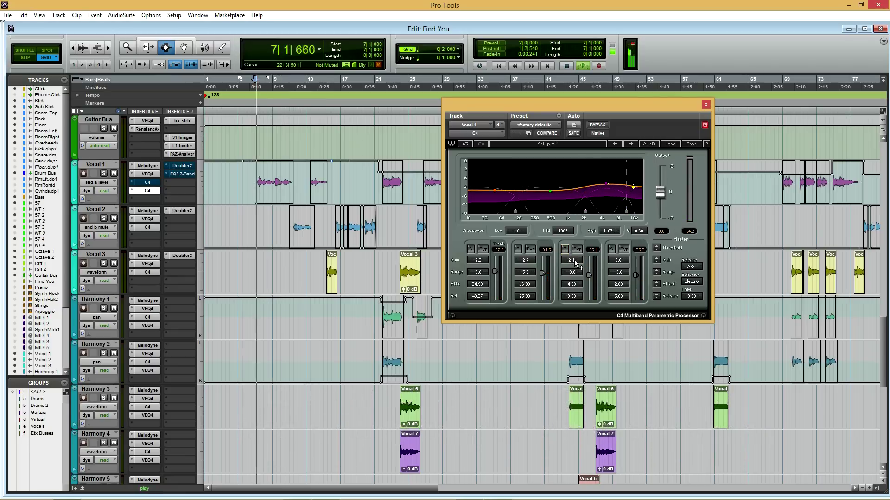
{"action": "scroll", "coordinate": [575, 263], "scroll_direction": "up", "scroll_amount": 1}
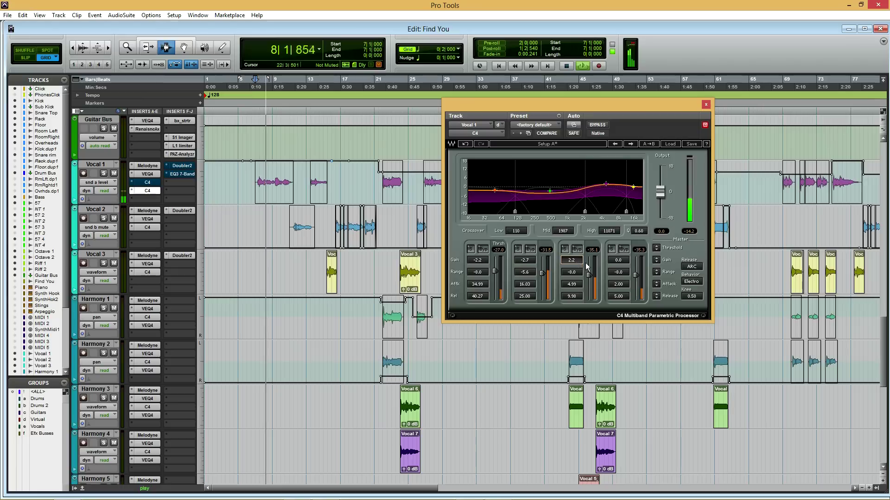
Solo the highest C4 band, set its gain to 4.0, then unsolo it and restart playback from bar 7
{"action": "left_click", "coordinate": [612, 250]}
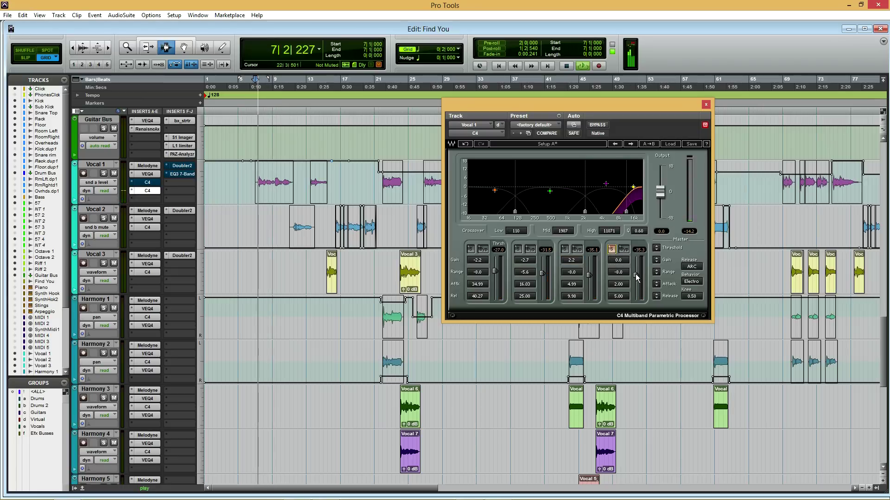
{"action": "left_click_drag", "start_coordinate": [618, 260], "coordinate": [619, 241]}
{"action": "key", "text": "space"}
{"action": "left_click", "coordinate": [612, 249]}
{"action": "key", "text": "space"}
Set the lowest band's gain to -2.8 and the highest band's threshold to -42.3, then stop playback
{"action": "left_click_drag", "start_coordinate": [477, 260], "coordinate": [477, 262]}
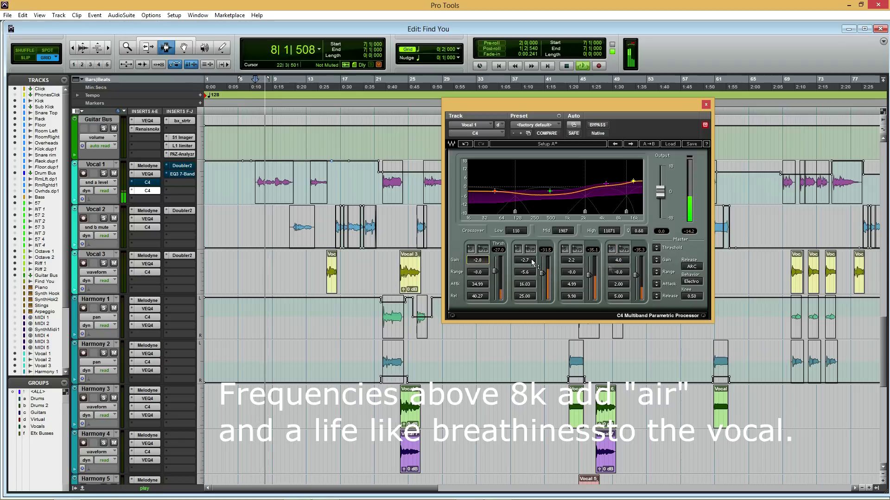
{"action": "left_click_drag", "start_coordinate": [636, 275], "coordinate": [637, 279]}
{"action": "key", "text": "space"}
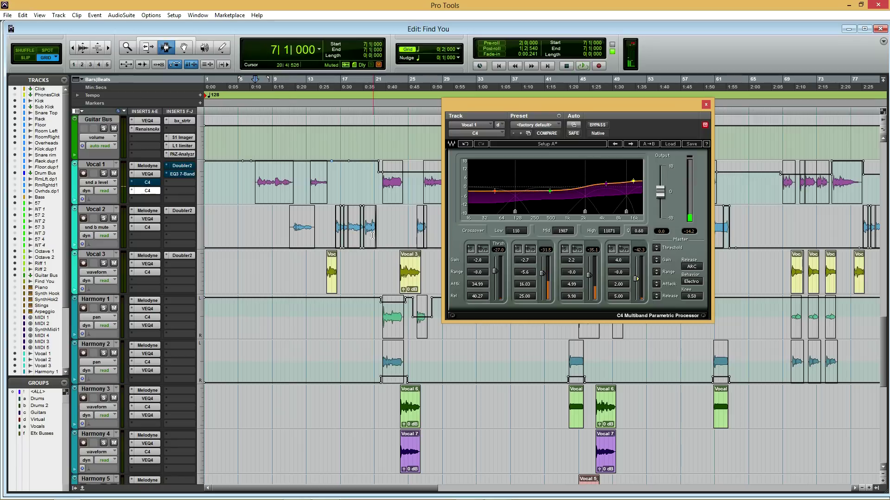
Replay the vocal from bar 7, then set the mid crossover to 2031 and the high crossover to 9309
{"action": "key", "text": "space"}
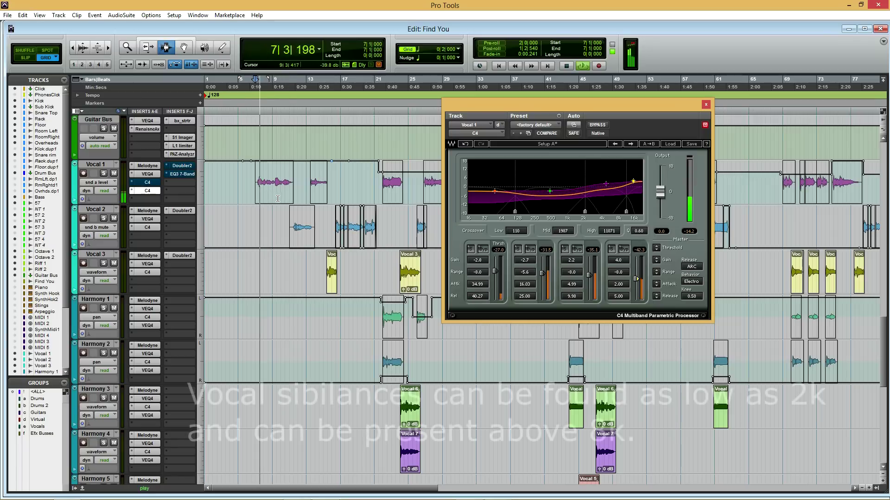
{"action": "key", "text": "space"}
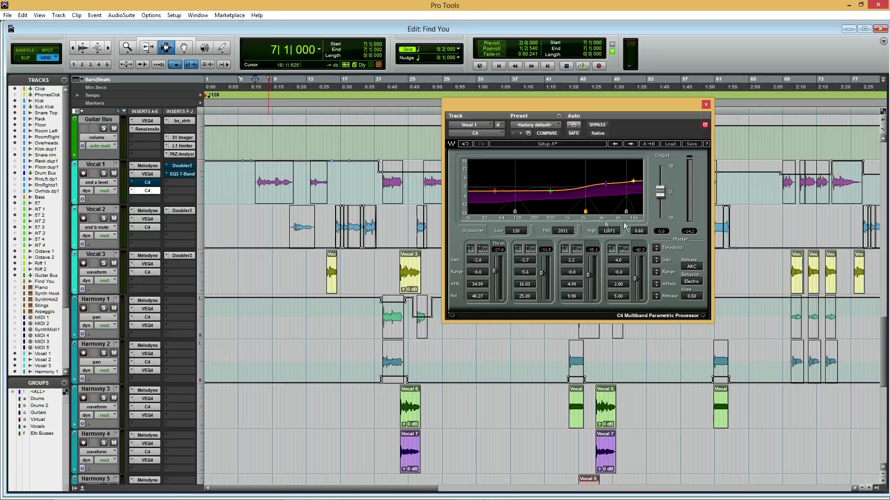
{"action": "left_click_drag", "start_coordinate": [626, 211], "coordinate": [623, 212]}
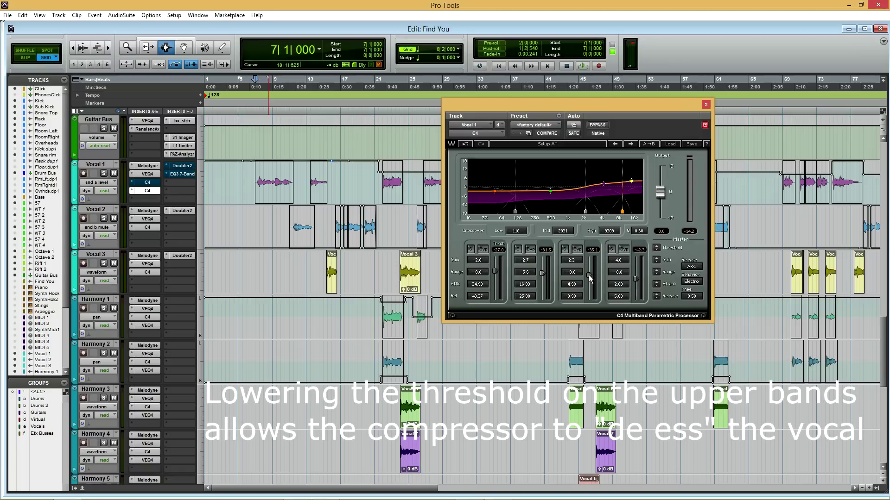
During playback, set the two upper bands' thresholds to -43.1 and -42.7, and lower the lowest band's gain to -3.2
{"action": "key", "text": "space"}
{"action": "left_click_drag", "start_coordinate": [590, 277], "coordinate": [589, 278]}
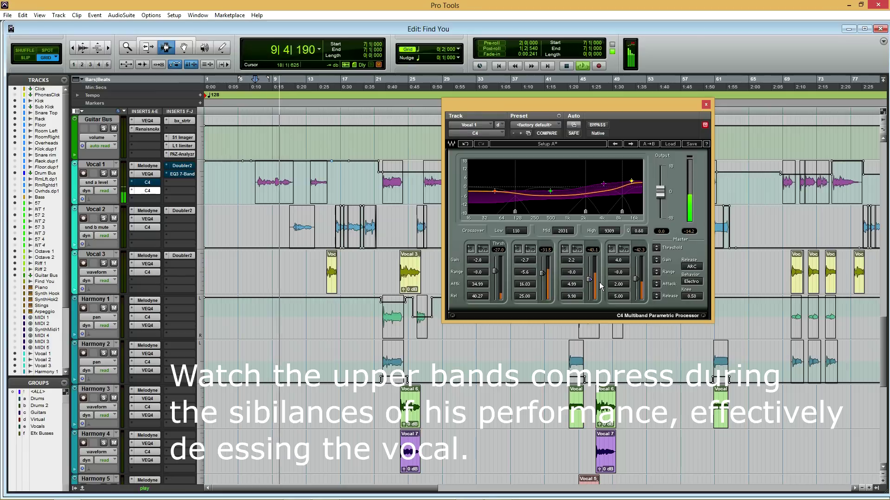
{"action": "left_click", "coordinate": [636, 279]}
{"action": "key", "text": "space"}
{"action": "left_click", "coordinate": [478, 260]}
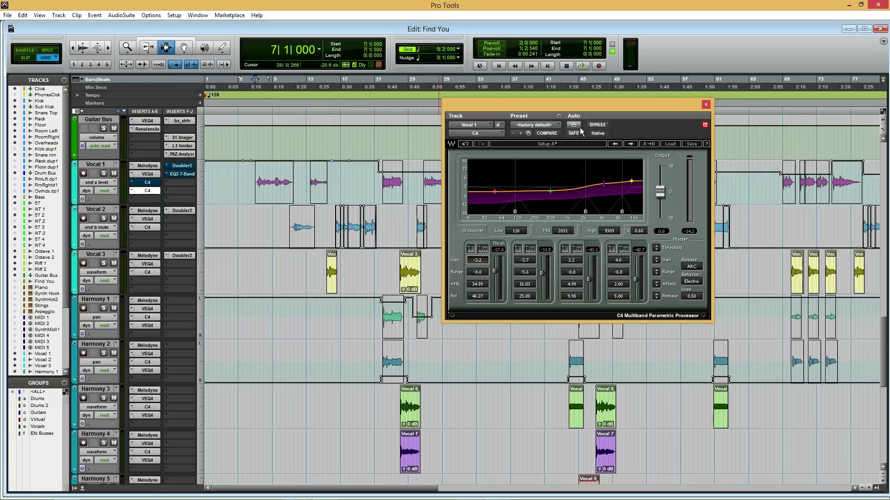
Compare the vocal with C4 bypassed and active during playback, and set the plug-in's output to 2.0
{"action": "left_click", "coordinate": [597, 125]}
{"action": "key", "text": "space"}
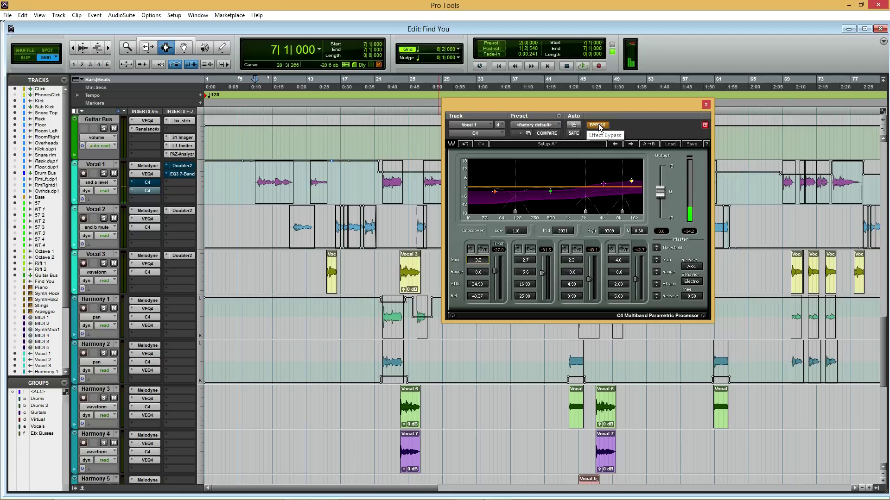
{"action": "left_click", "coordinate": [597, 125]}
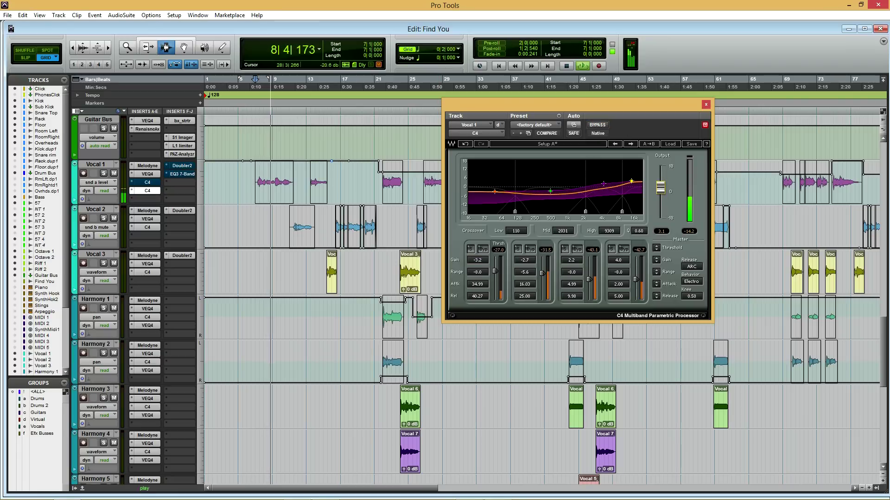
{"action": "left_click", "coordinate": [603, 126]}
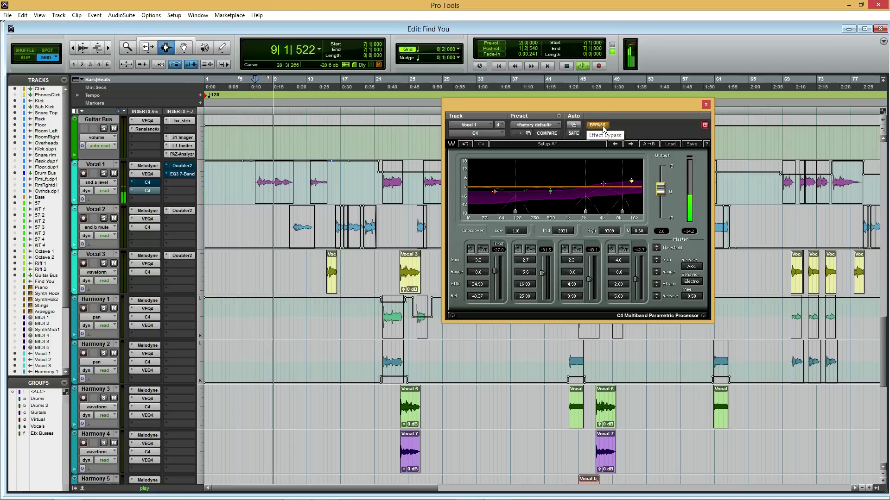
{"action": "left_click", "coordinate": [602, 126]}
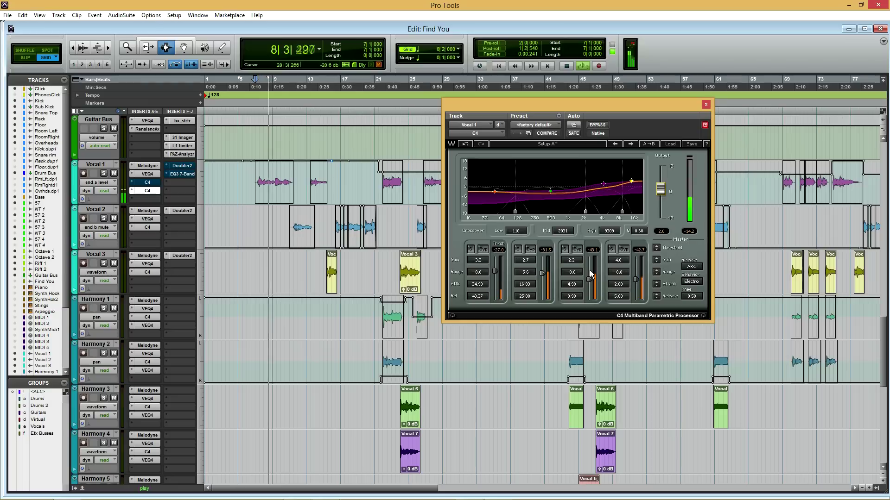
Set the lowest band's gain to -4.2 and the third band's gain to 3.6, restarting playback from bar 7
{"action": "key", "text": "space"}
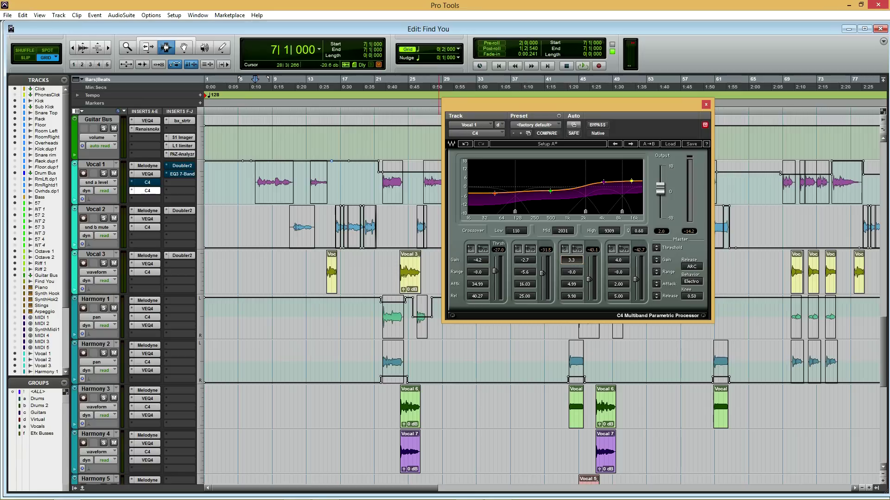
{"action": "key", "text": "space"}
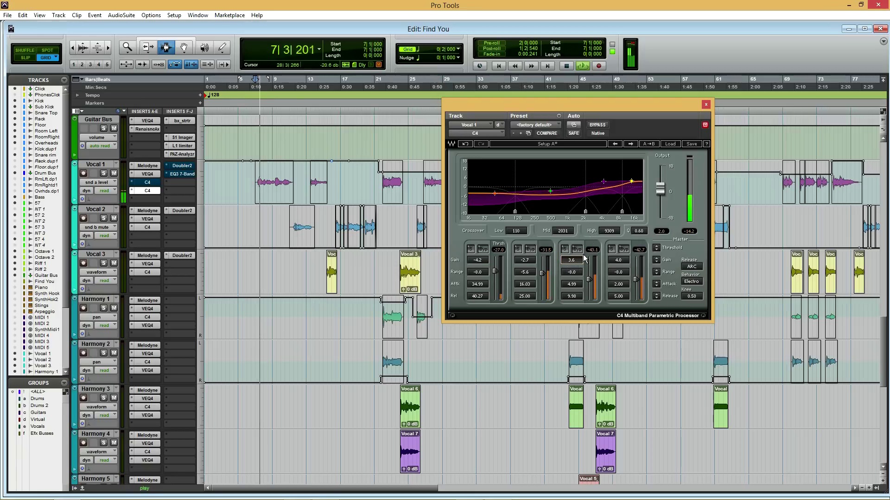